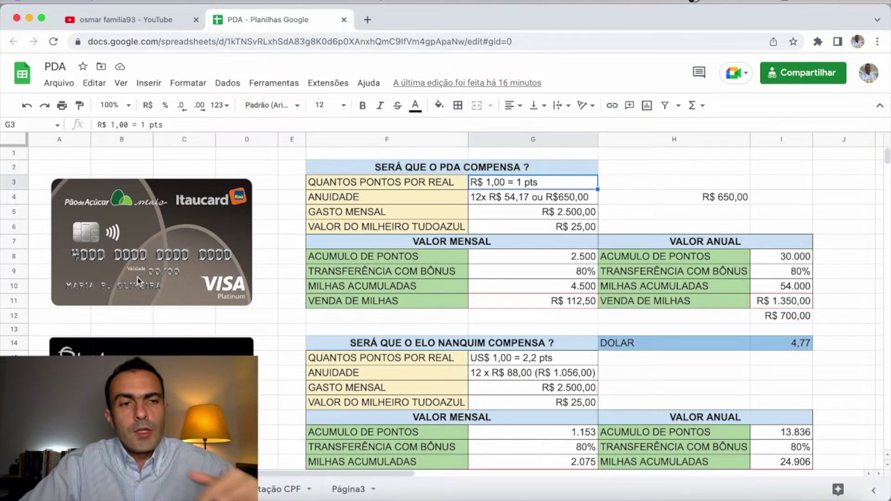
- Review the PDA boleto simulation's monthly amount, TudoAzul milheiro value, annual fee, payment fee and monthly cost formulas
scroll(138, 277, "down", 3)
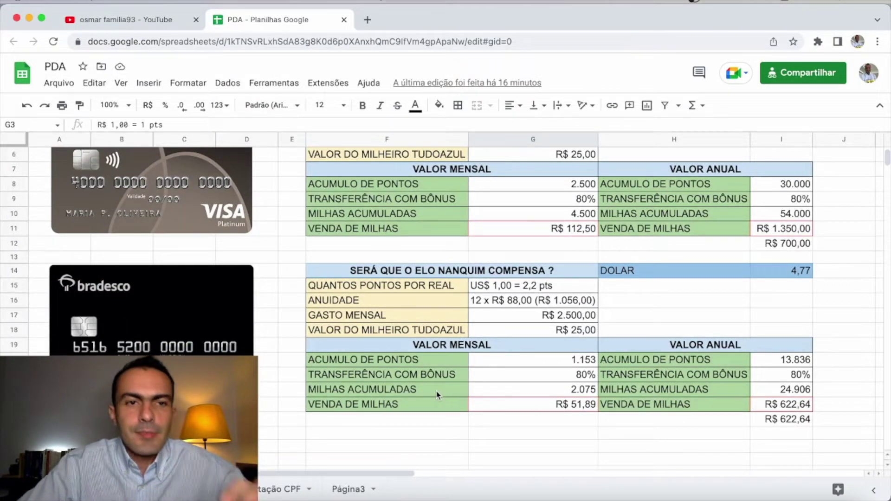
scroll(436, 396, "down", 5)
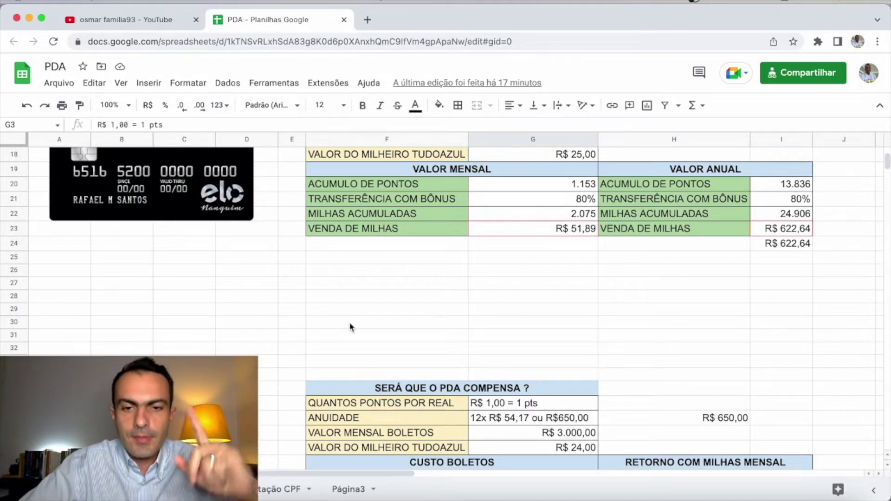
scroll(427, 349, "down", 2)
left_click(568, 372)
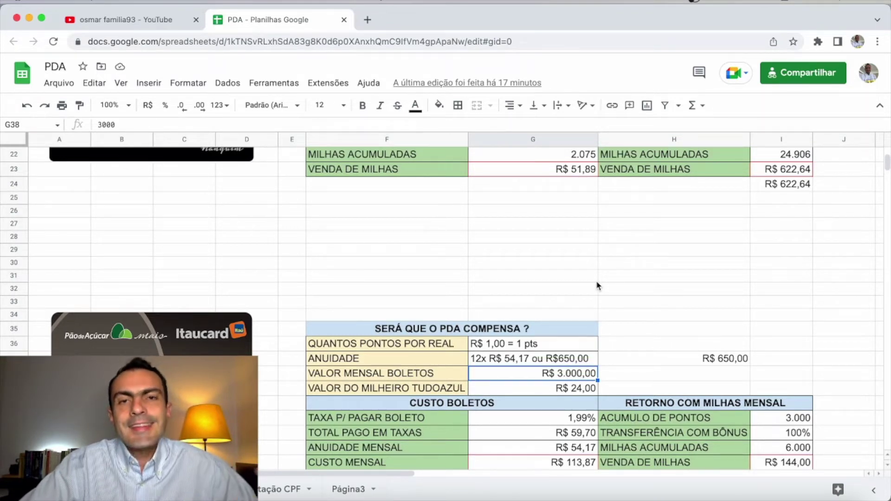
left_click(545, 387)
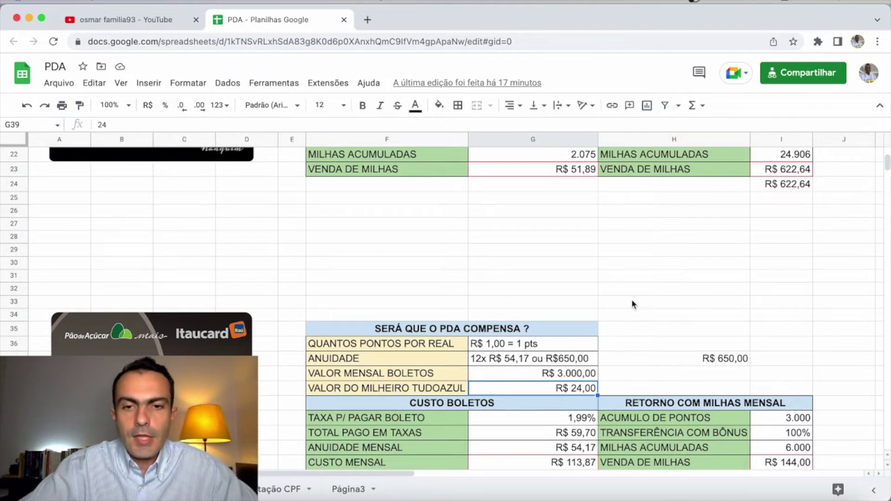
left_click(549, 423)
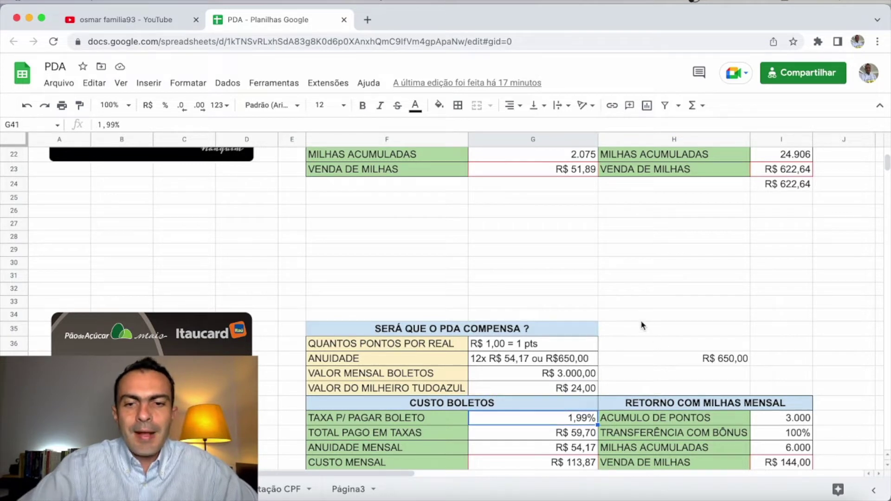
left_click(584, 372)
left_click(575, 421)
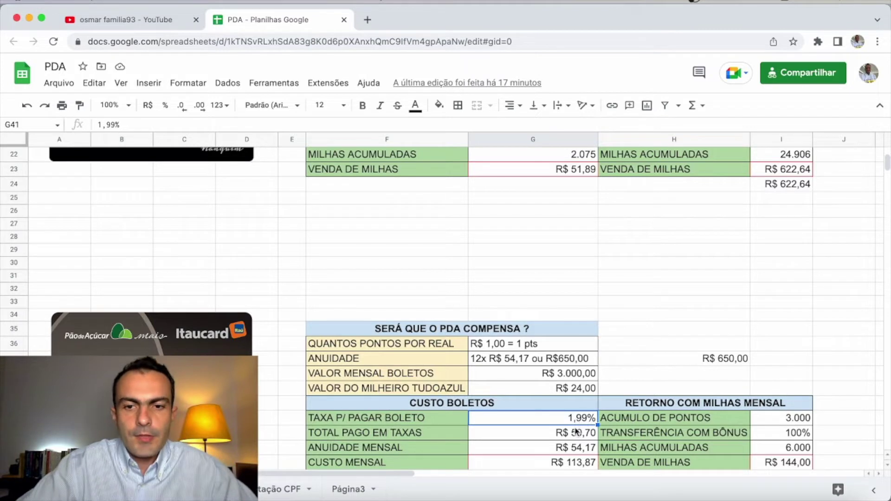
left_click(578, 434)
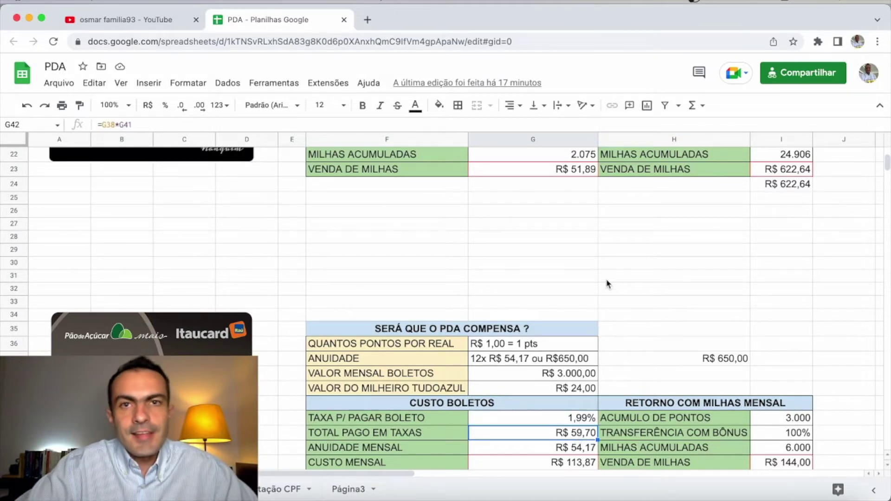
left_click(574, 449)
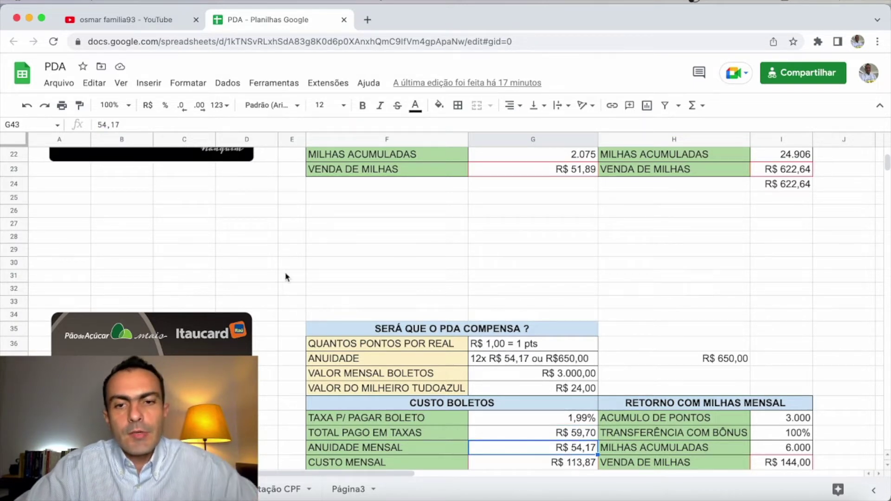
left_click(573, 359)
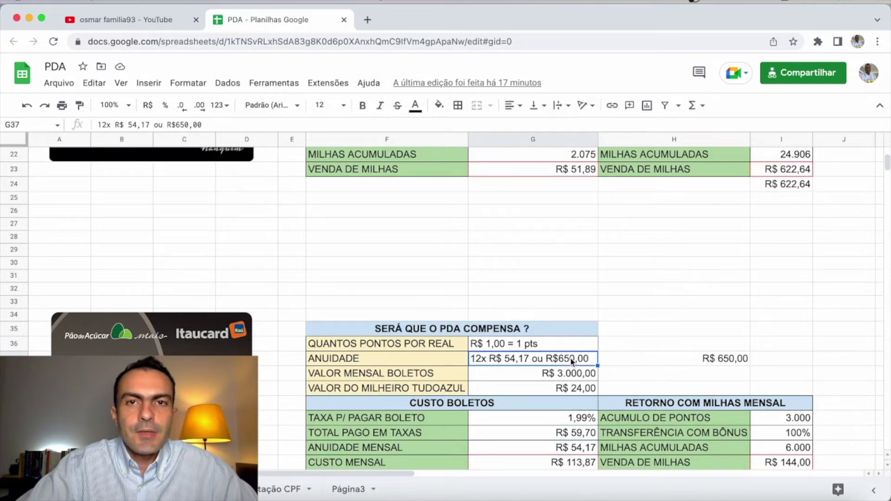
left_click(575, 450)
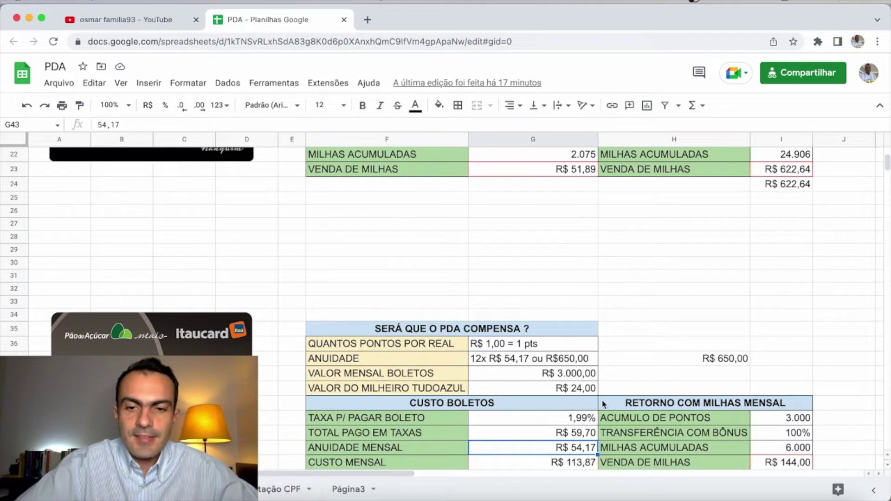
left_click(566, 467)
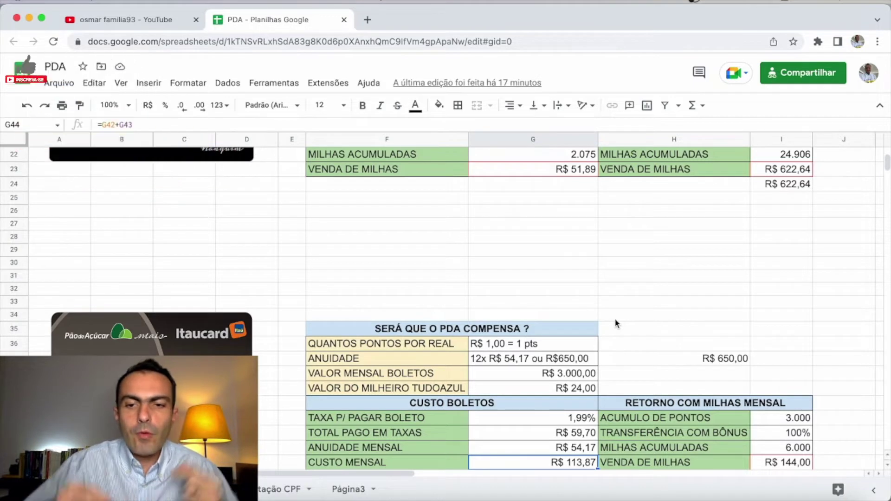
- Review the monthly miles return formulas, the annual cost, and the result of paying boletos by card at the 1,99% fee
left_click(774, 421)
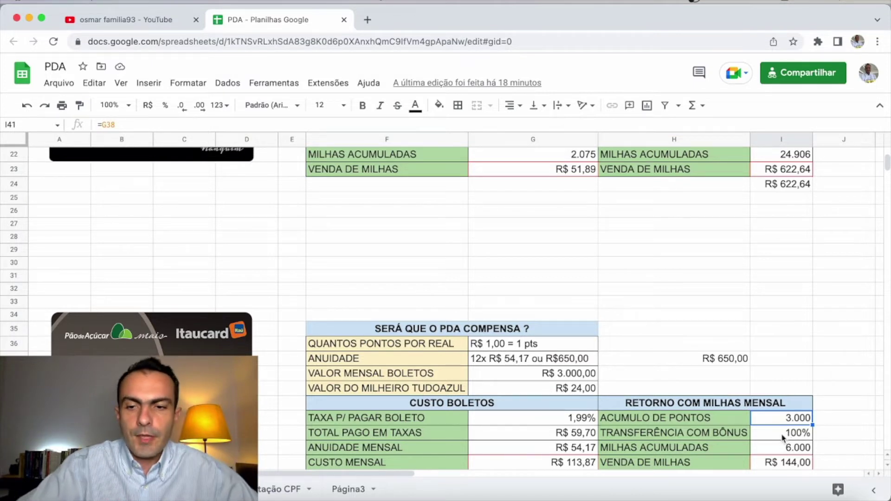
left_click(789, 448)
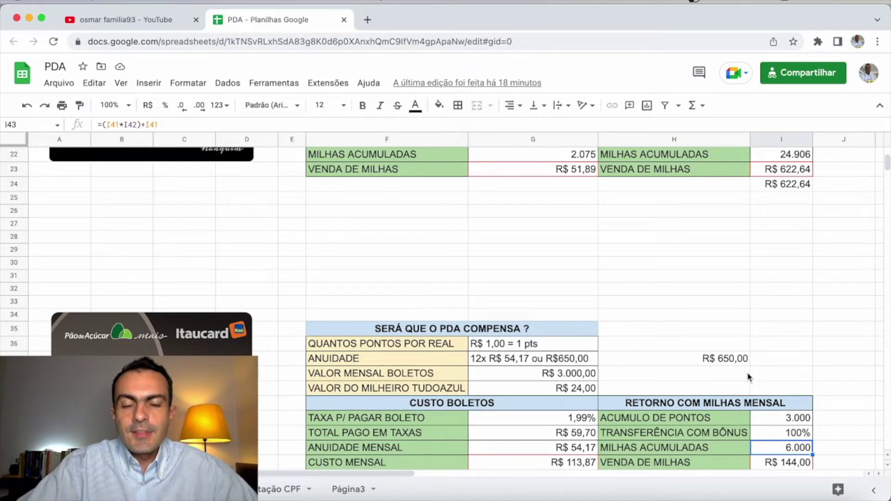
left_click(793, 464)
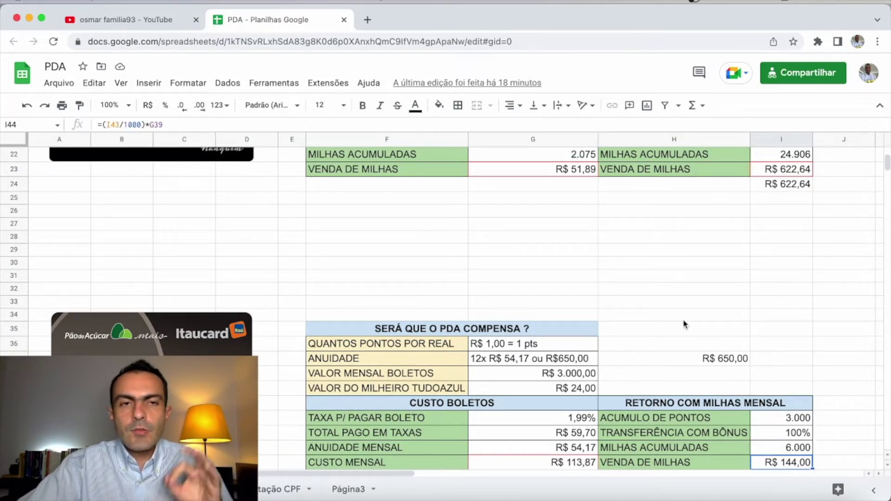
left_click(581, 391)
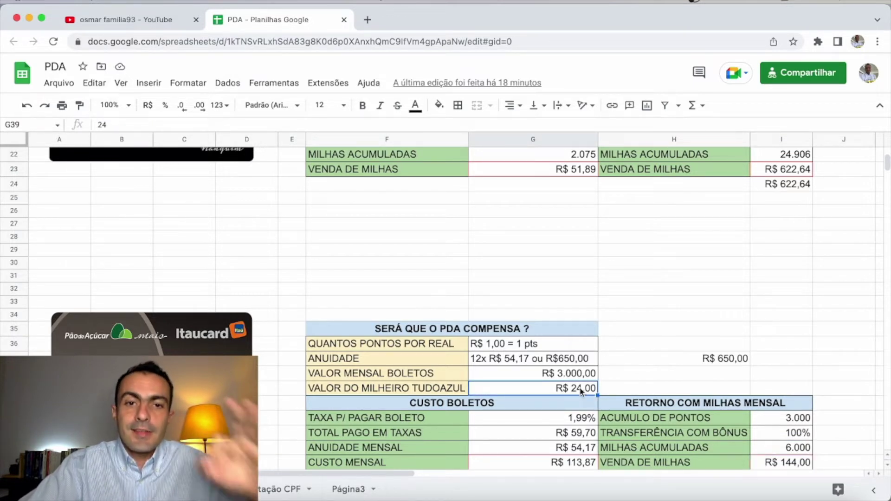
left_click(772, 463)
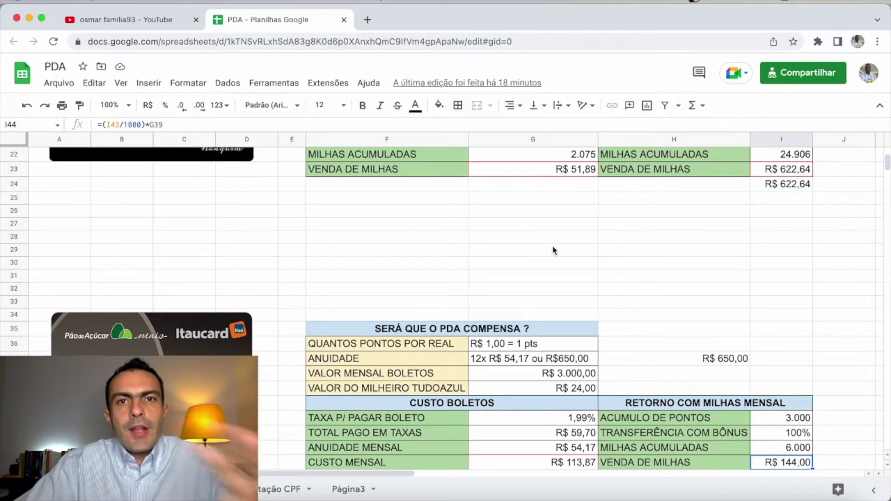
scroll(552, 251, "down", 5)
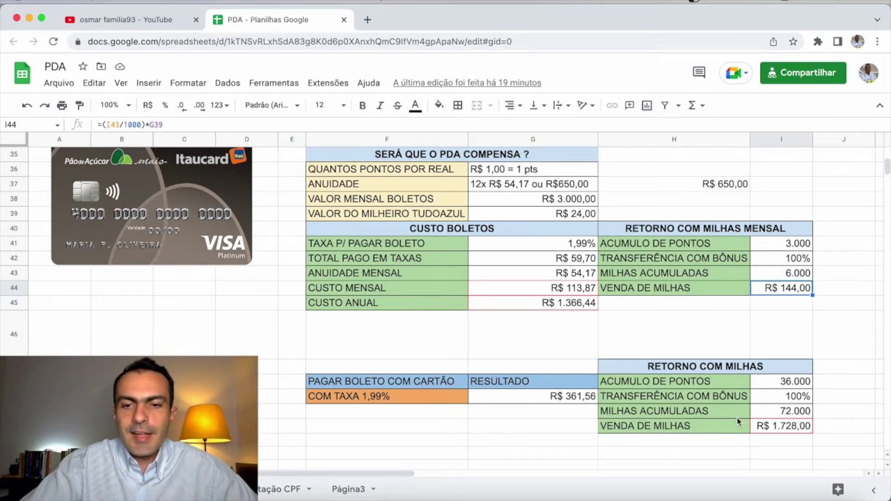
left_click(529, 305)
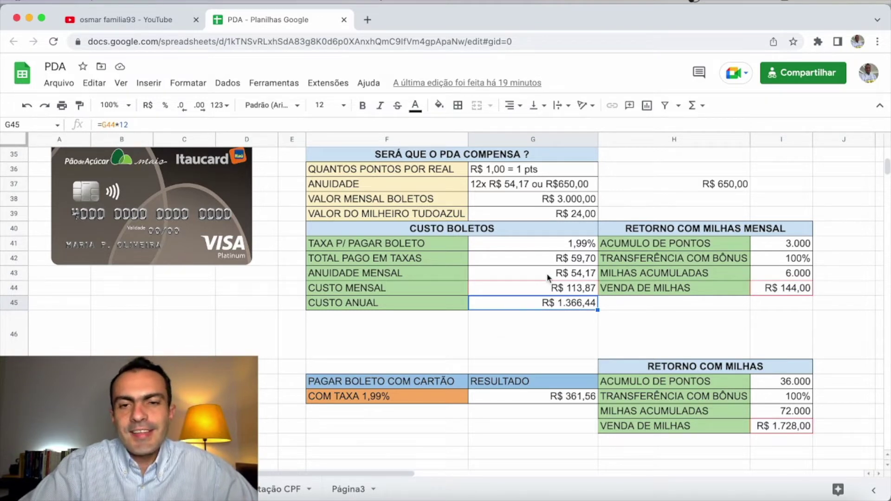
left_click_drag(570, 259, 571, 273)
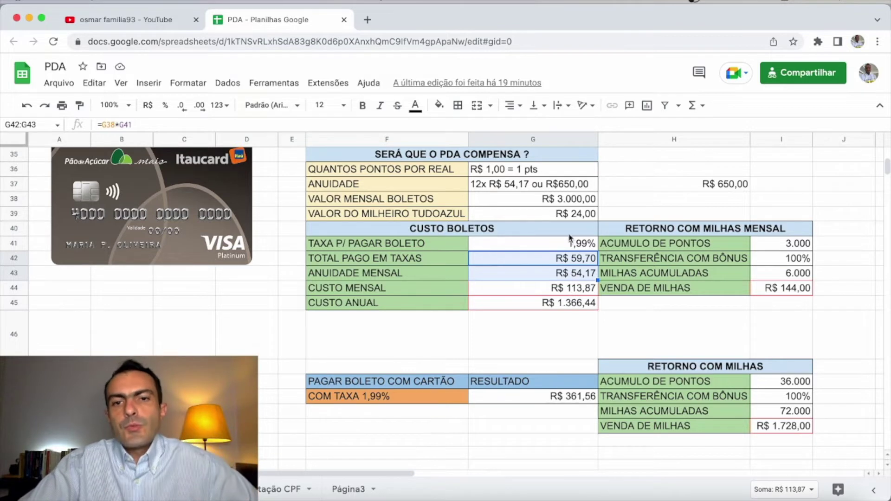
left_click(527, 399)
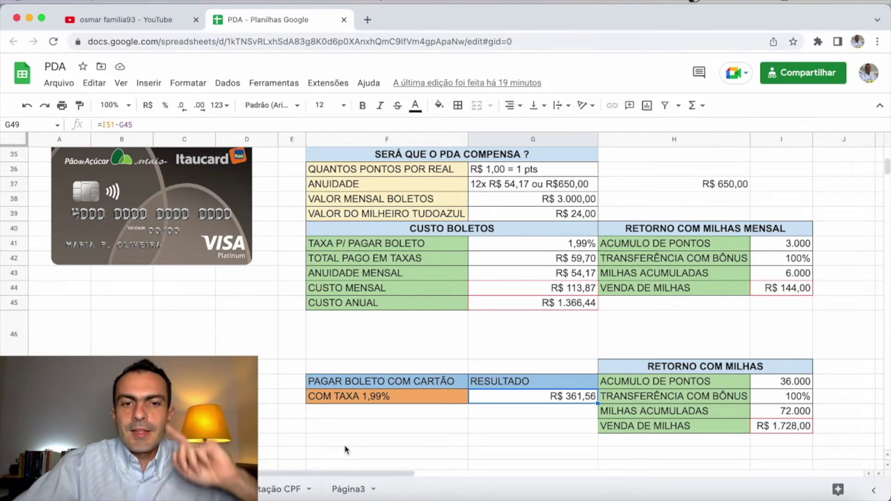
left_click(543, 303)
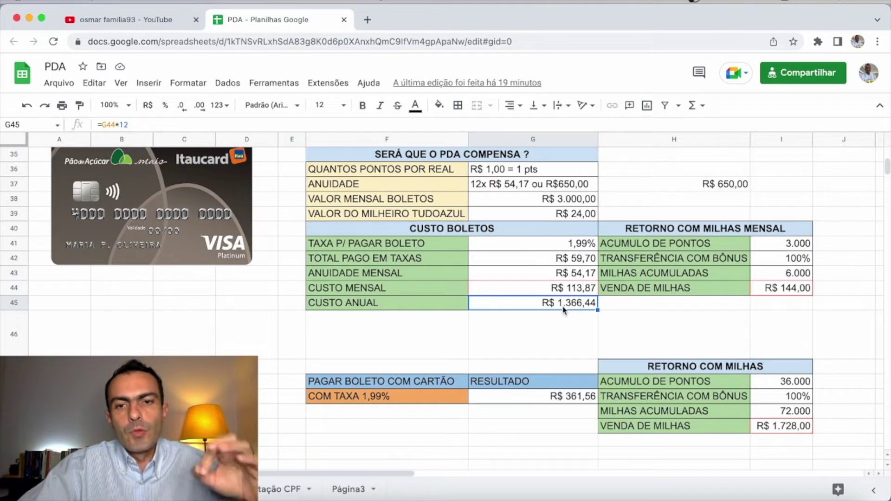
left_click(553, 396)
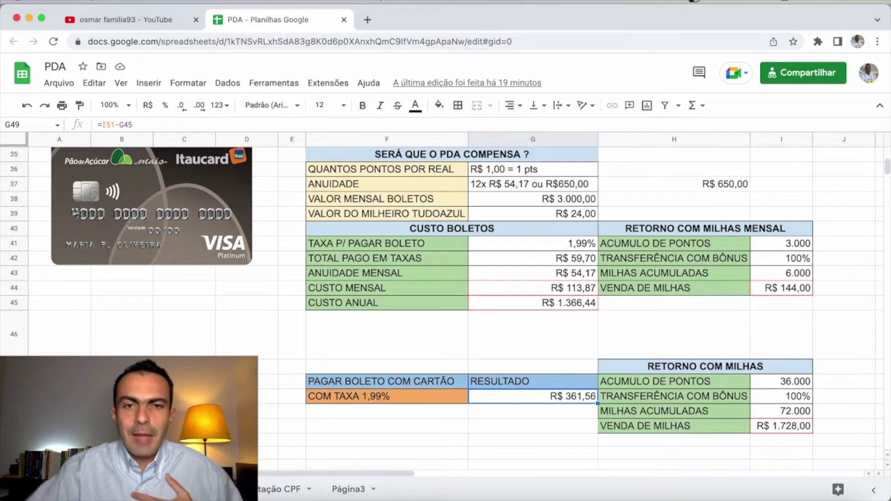
- Set GASTO MENSAL in the first PDA table to R$ 3.000,00 and check the annual return after the annual fee
scroll(431, 215, "down", 3)
scroll(431, 216, "up", 15)
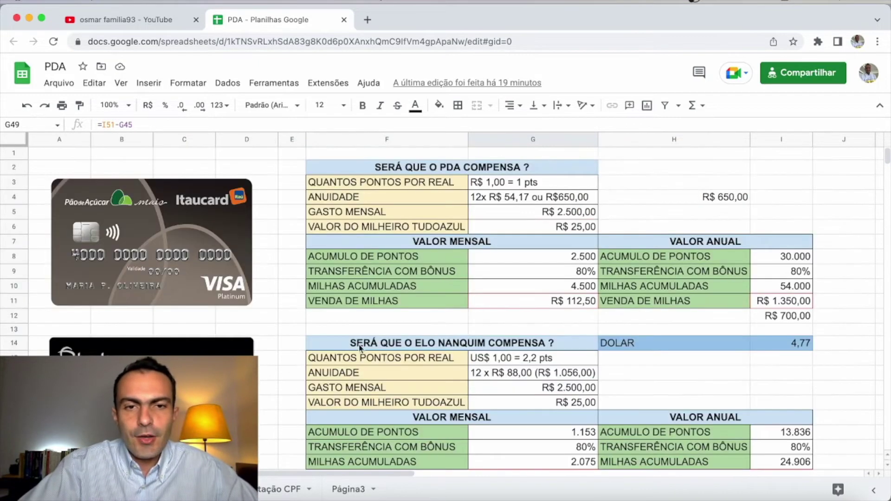
left_click_drag(374, 167, 710, 299)
left_click(577, 211)
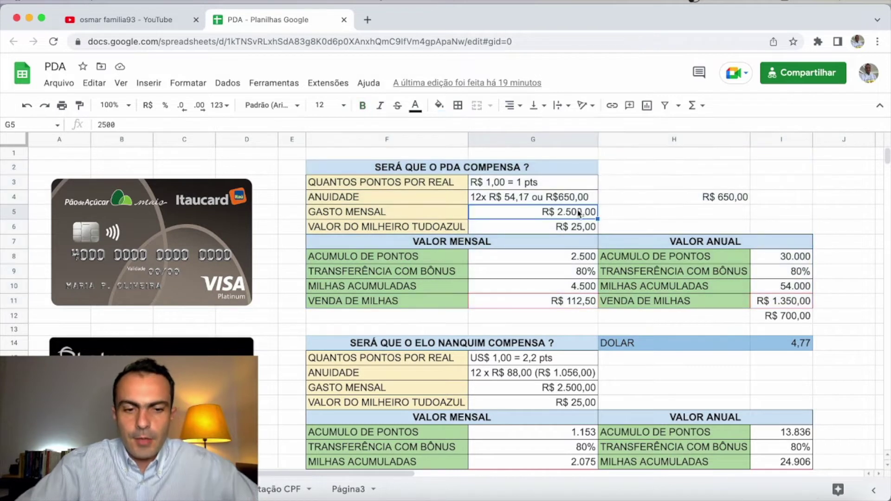
type("3.000")
key("Return")
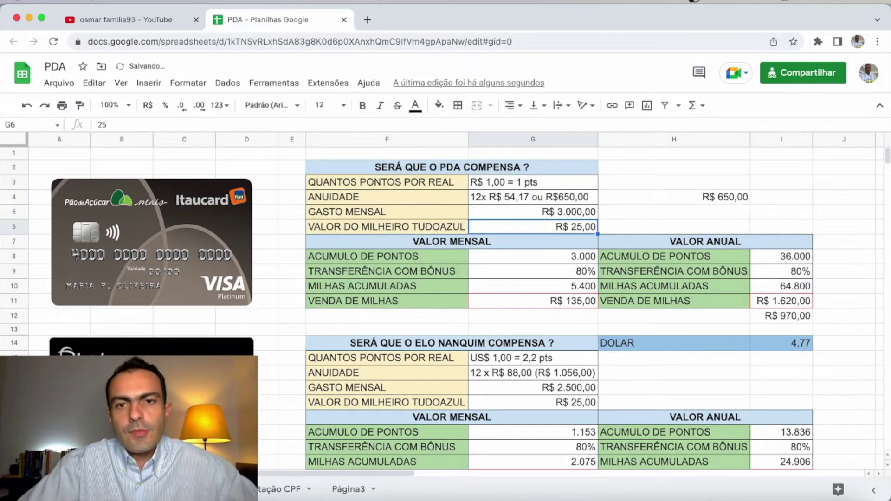
left_click(788, 316)
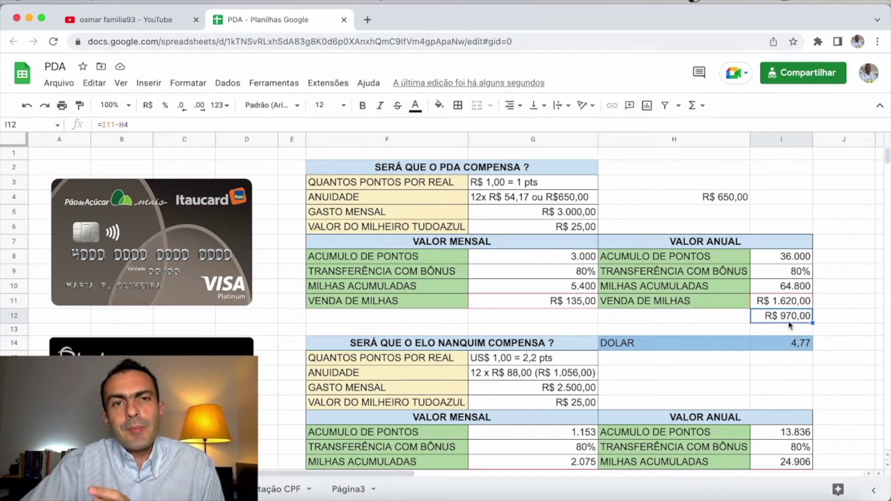
- Compare the 1,99% boleto result with the second CUSTO BOLETOS scenario and inspect its payment fee
scroll(787, 320, "down", 10)
scroll(761, 320, "up", 2)
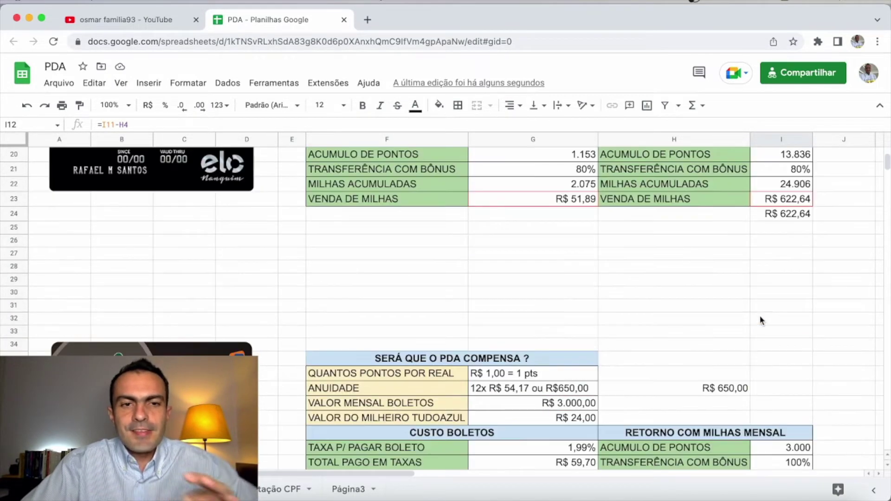
scroll(761, 320, "down", 12)
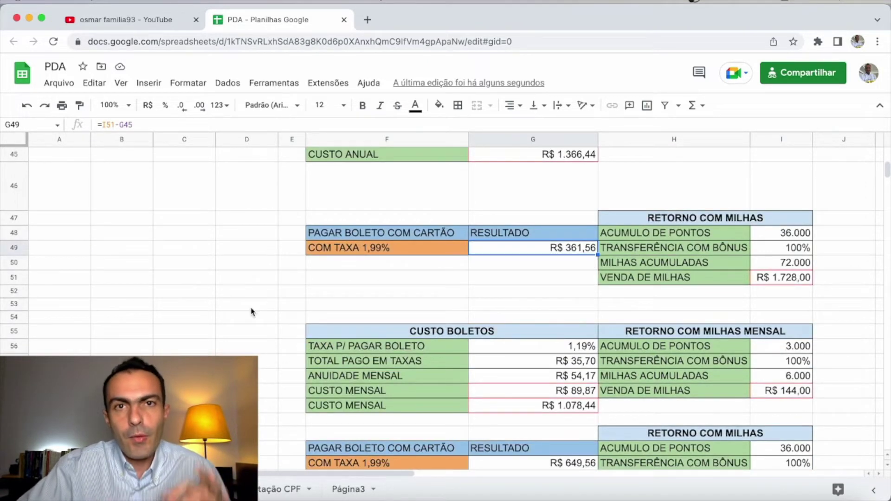
scroll(251, 312, "up", 1)
scroll(251, 312, "down", 3)
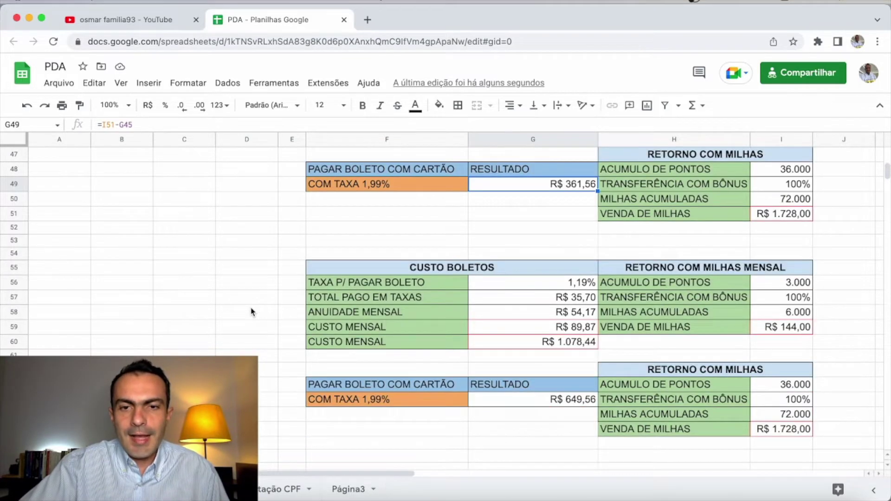
scroll(251, 311, "down", 1)
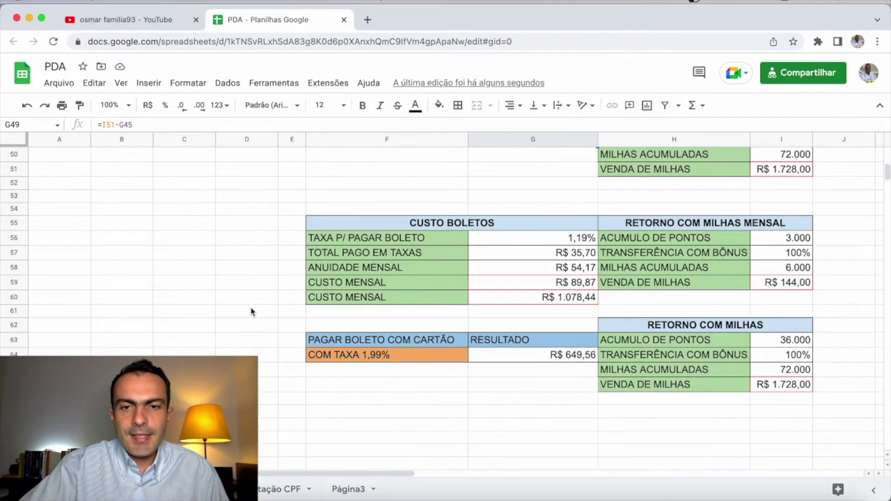
left_click(523, 242)
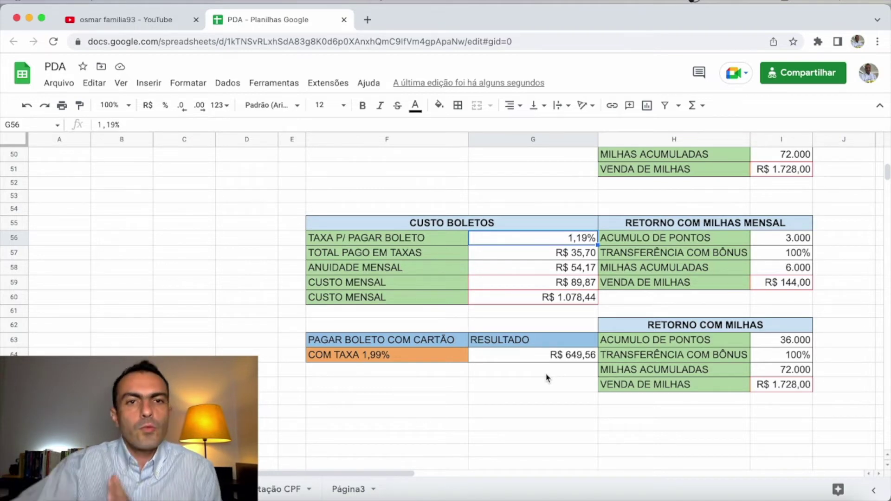
- In the first boleto simulation, set the monthly transfer bonus to 80% and the TudoAzul milheiro value to R$ 22,00
scroll(576, 360, "up", 6)
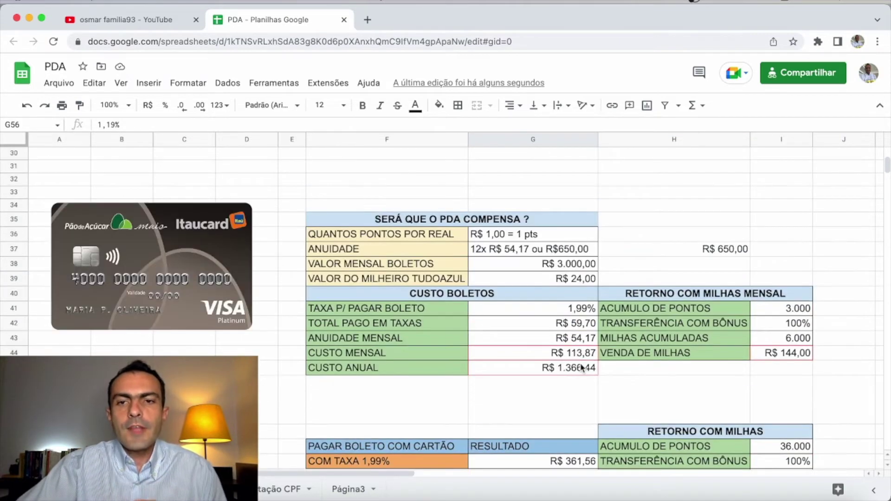
left_click(783, 311)
type("80")
key("Return")
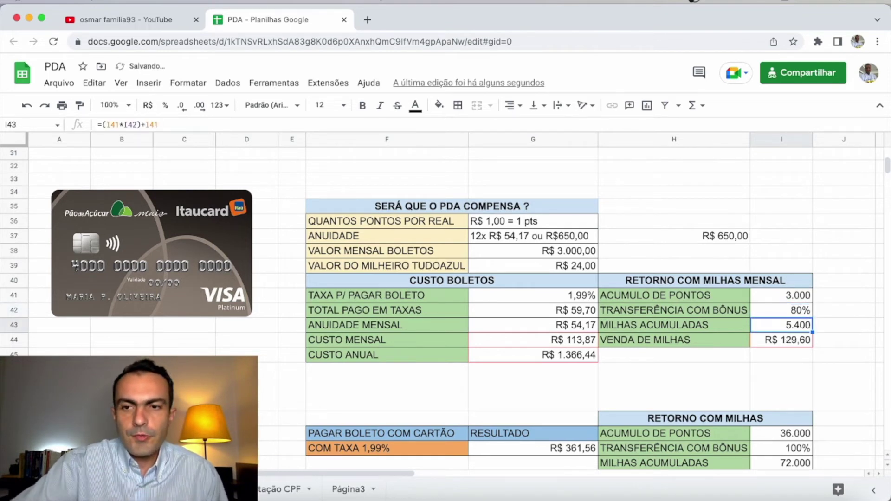
left_click(581, 268)
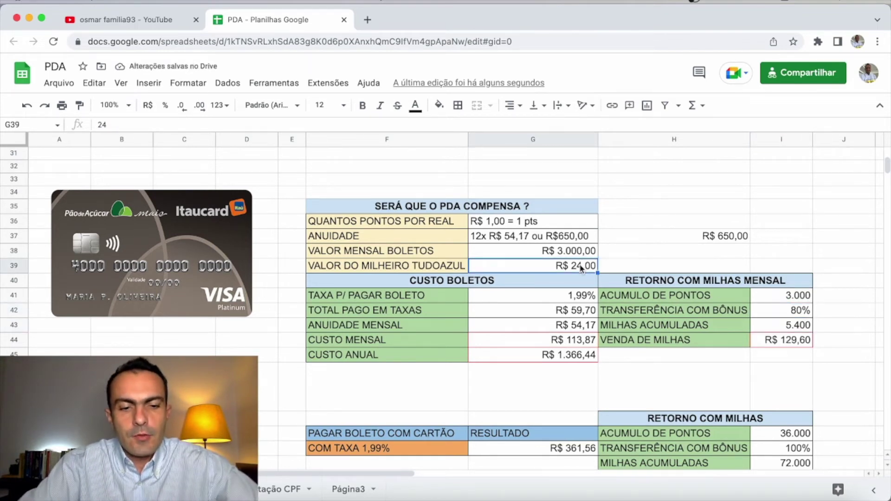
type("22")
key("Return")
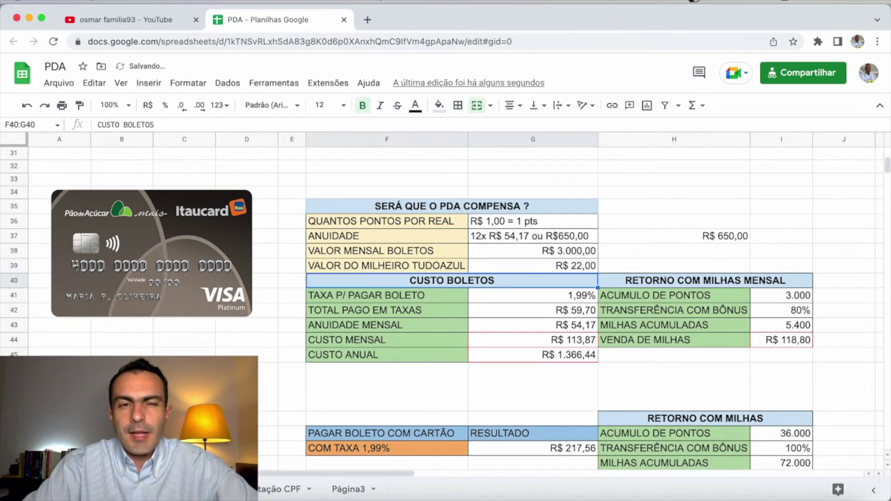
- Check the formula behind the boleto-by-card result in the first simulation with the 1,99% payment fee
scroll(642, 302, "down", 5)
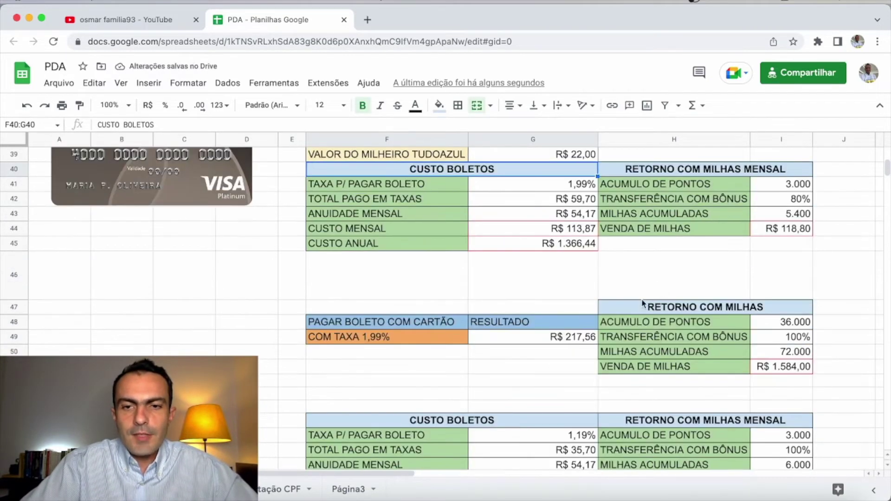
scroll(641, 299, "up", 1)
left_click(570, 355)
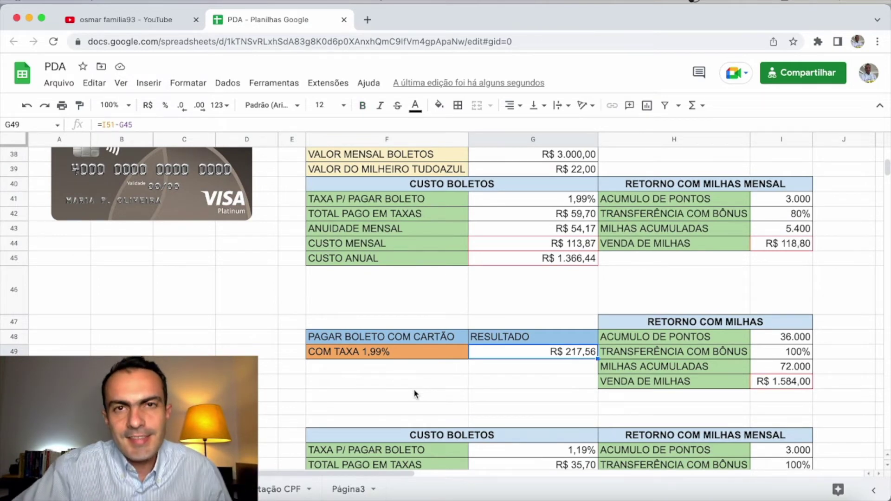
scroll(521, 389, "up", 1)
- In the second boleto simulation, with the 1,19% payment fee, set the monthly transfer bonus to 80%
scroll(523, 390, "down", 5)
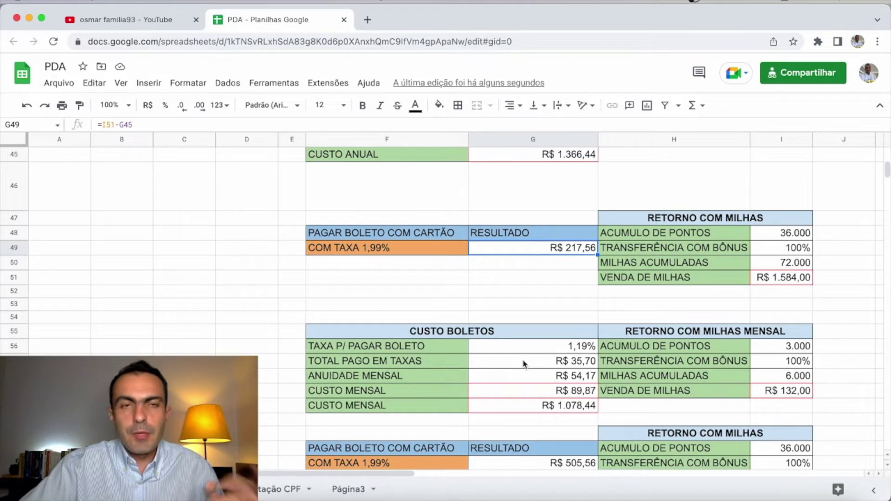
scroll(522, 363, "down", 1)
left_click(799, 350)
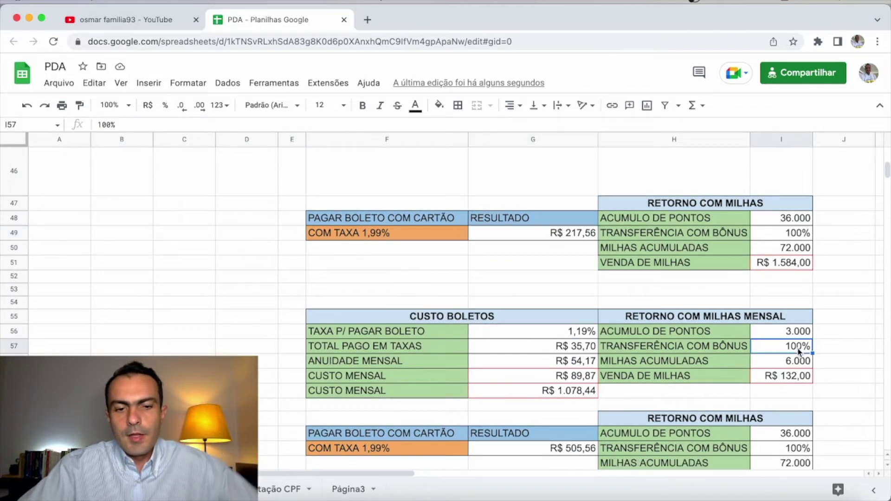
type("80")
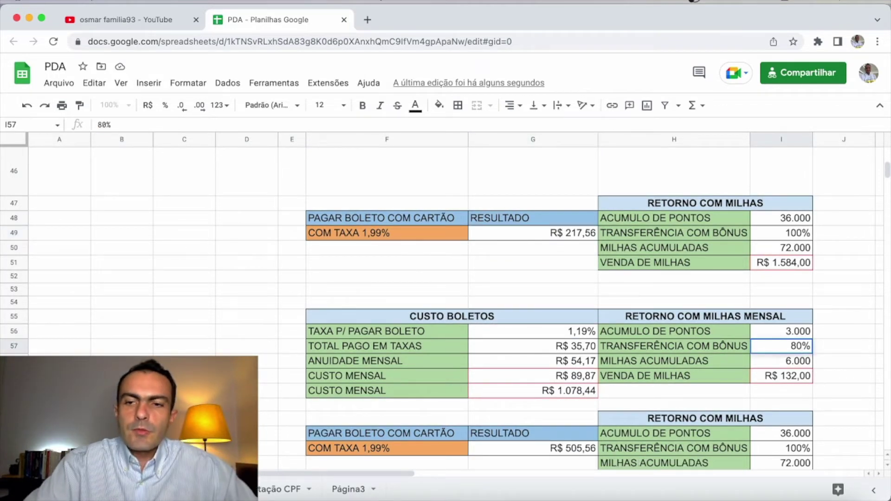
key("Return")
- Review the annual miles return and the boleto-by-card result of the second simulation, with the 1,19% fee
scroll(825, 371, "down", 3)
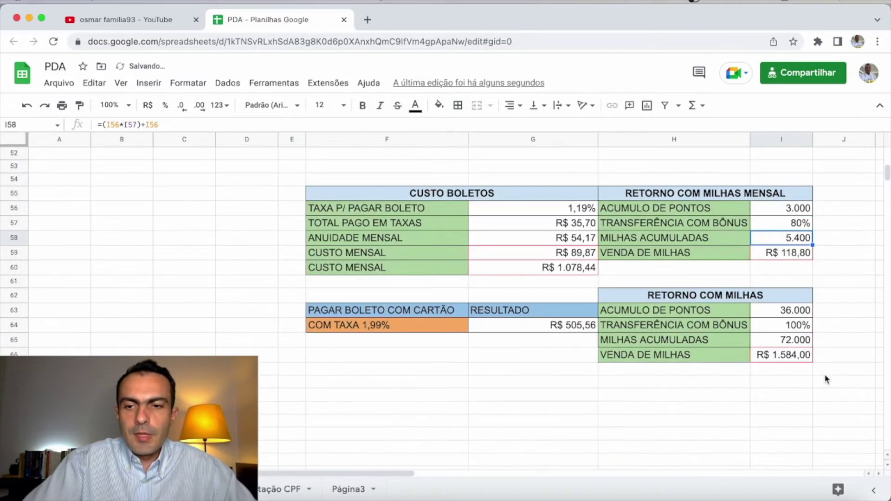
scroll(824, 381, "up", 1)
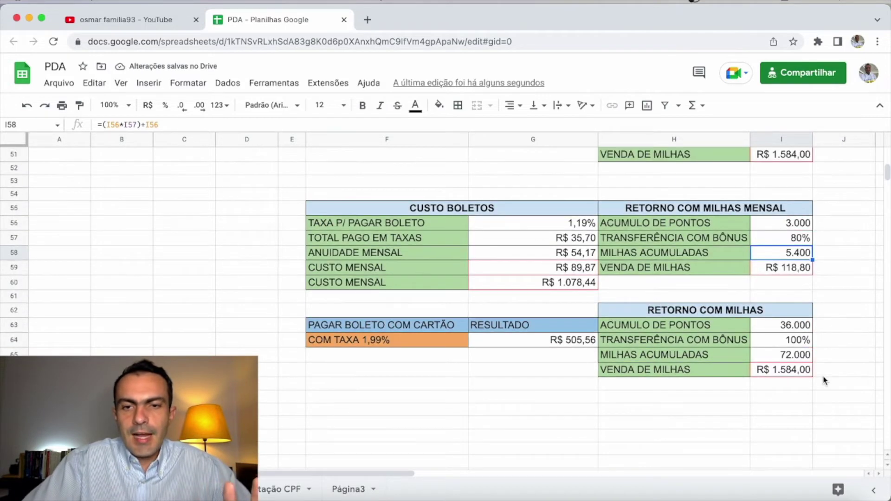
left_click(538, 341)
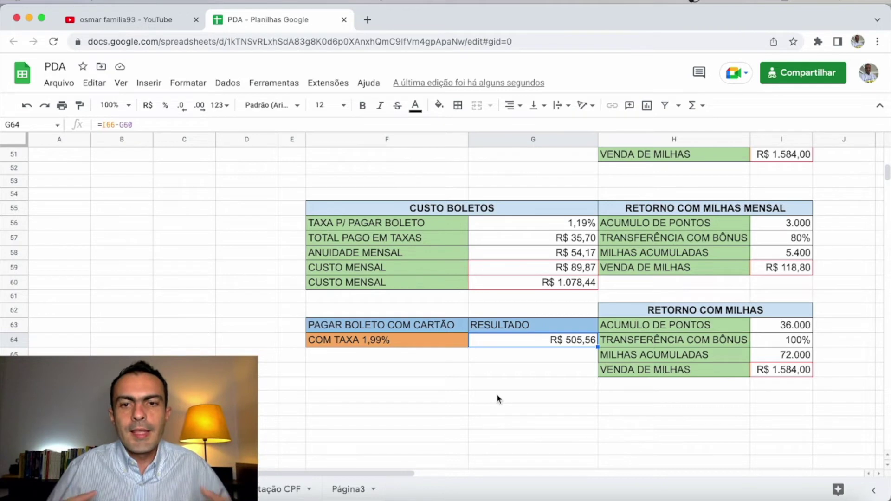
- Return to the first boleto simulation and inspect its CUSTO MENSAL and its RESULTADO with the 1,99% fee
scroll(496, 400, "up", 8)
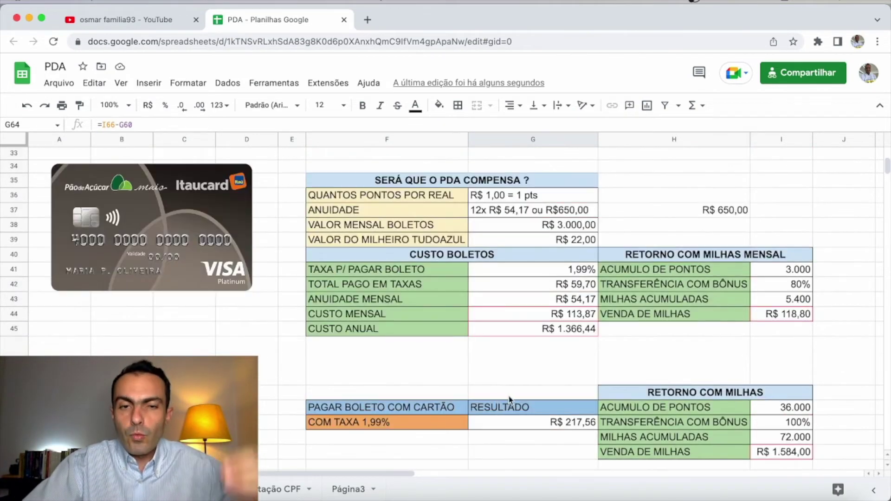
left_click(563, 319)
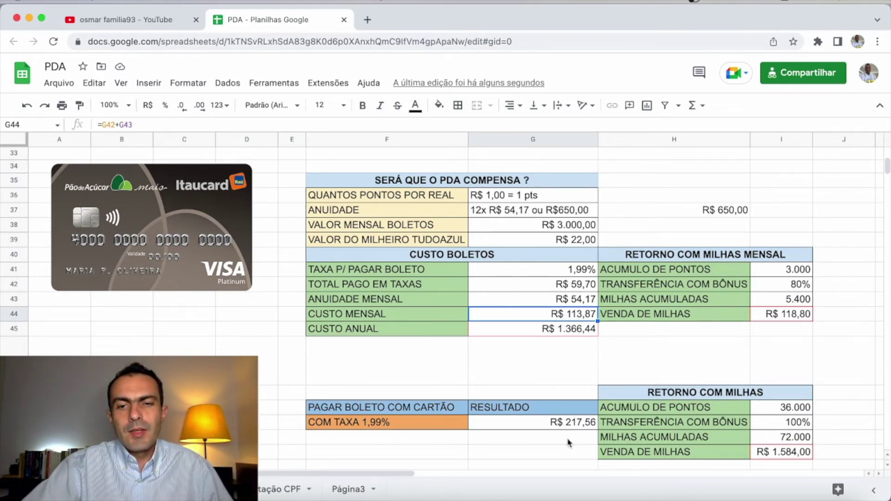
left_click(567, 424)
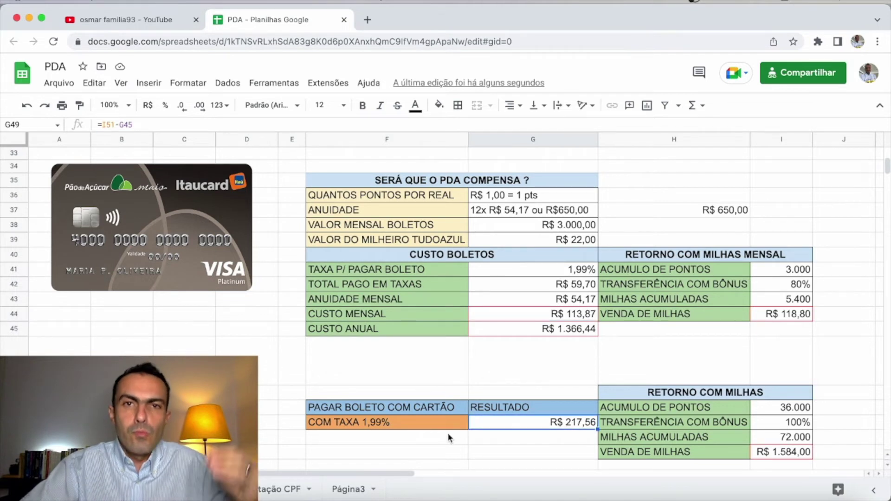